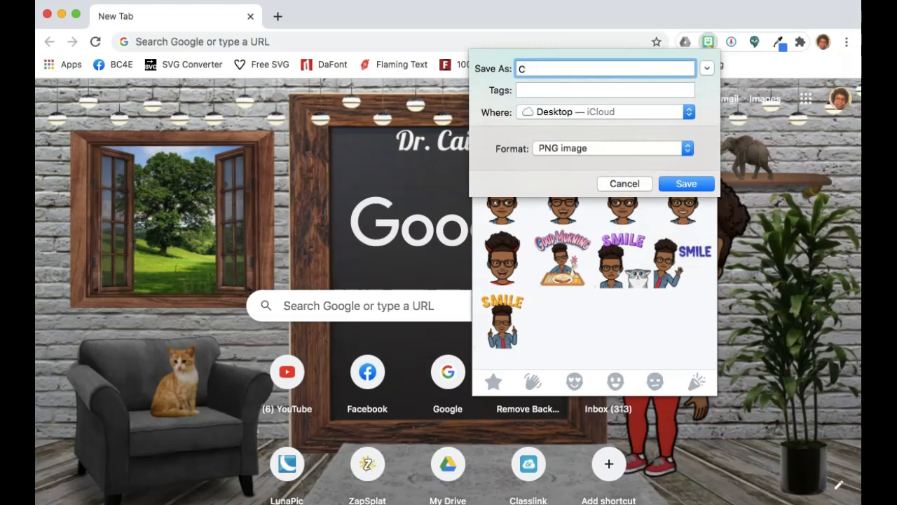
- Save the smiling Bitmoji head to the iCloud Desktop as a PNG image named Cricut
{"action": "type", "text": "ck"}
{"action": "type", "text": "ut"}
{"action": "left_click", "coordinate": [687, 183]}
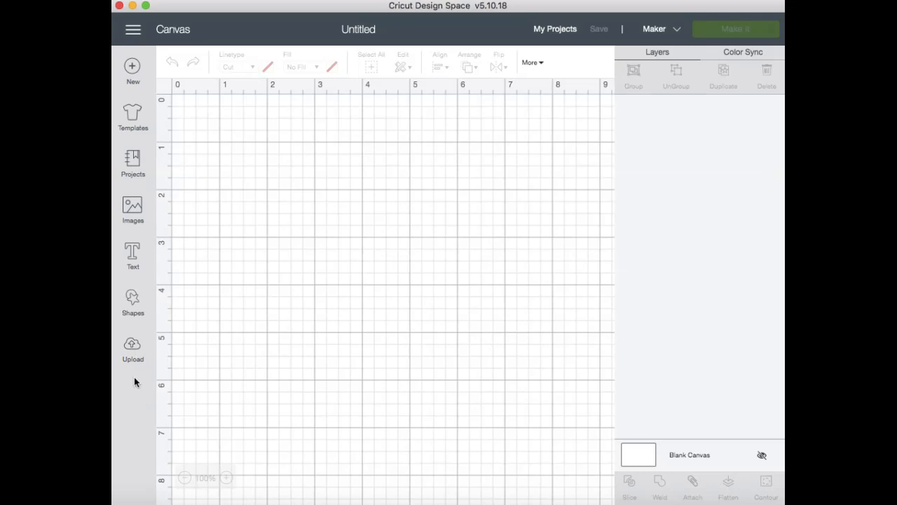
- In Cricut Design Space, upload Cricut.png from the Desktop and set its image type to Simple
{"action": "left_click", "coordinate": [132, 347]}
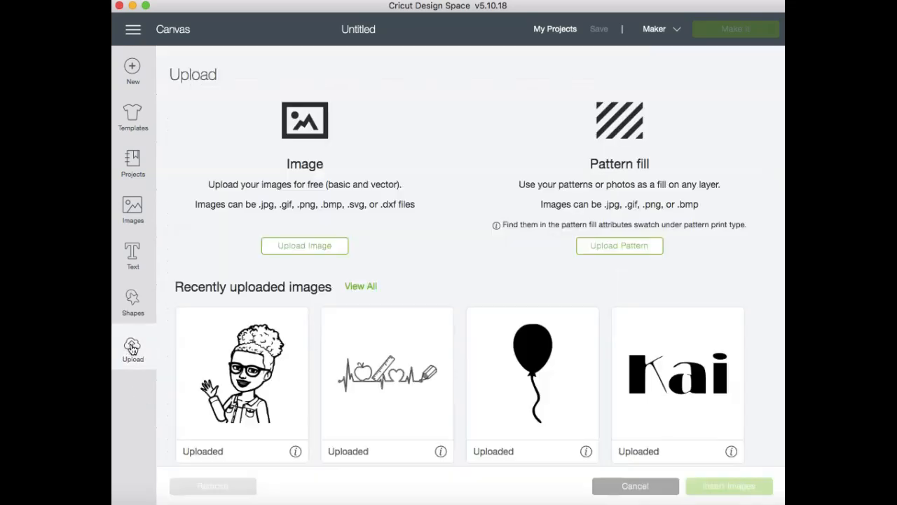
{"action": "left_click", "coordinate": [306, 247]}
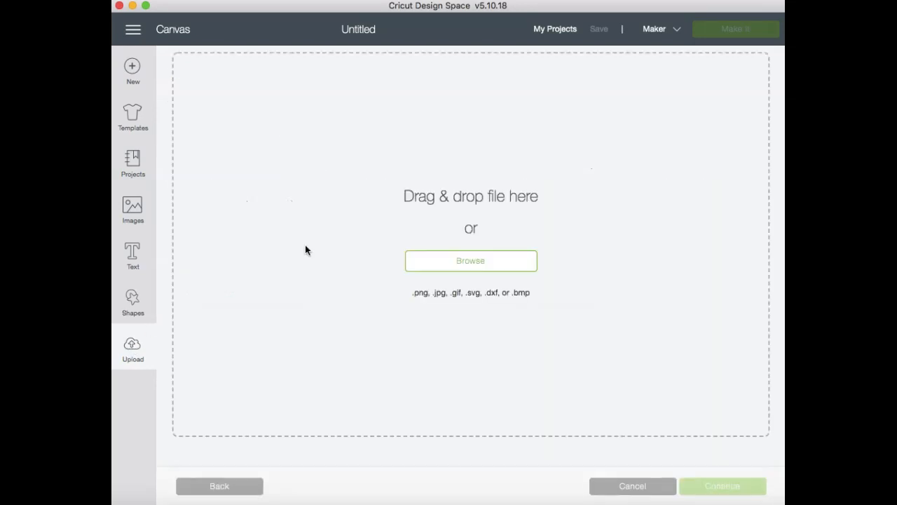
{"action": "left_click", "coordinate": [472, 266]}
{"action": "left_click", "coordinate": [353, 66]}
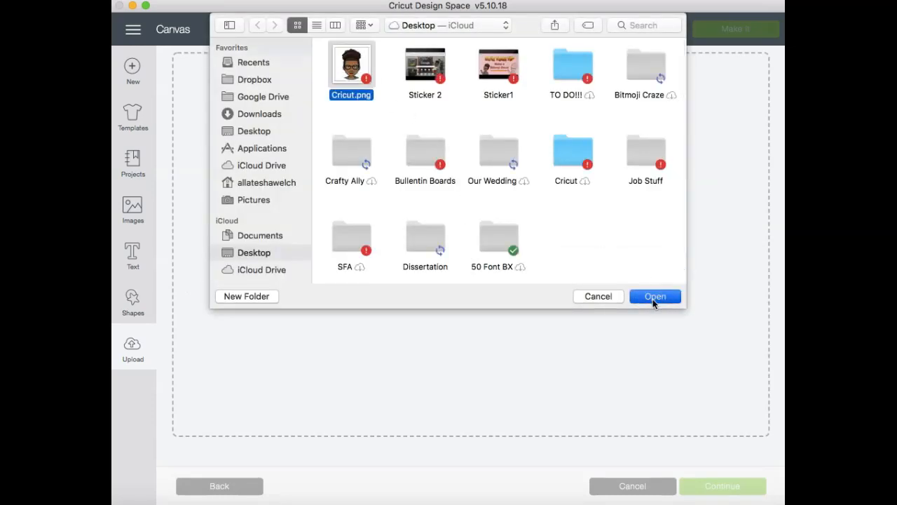
{"action": "left_click", "coordinate": [654, 297]}
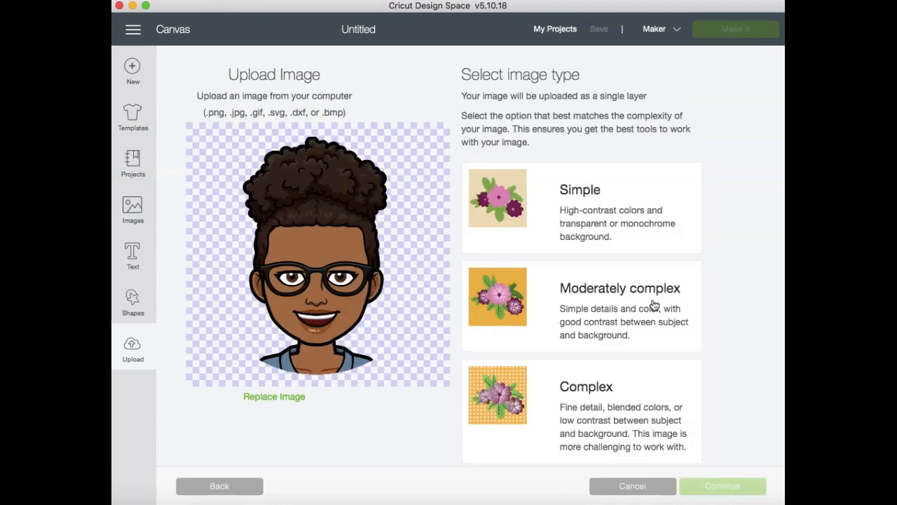
{"action": "left_click", "coordinate": [508, 204]}
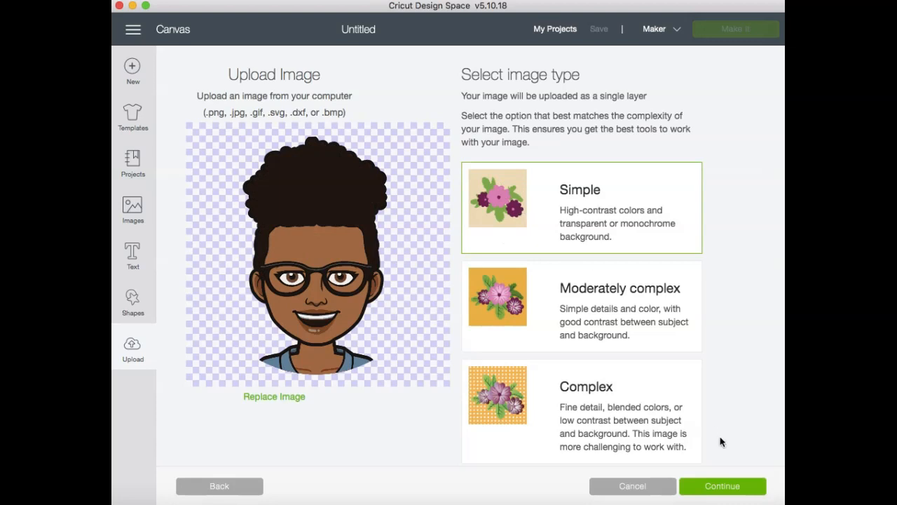
{"action": "left_click", "coordinate": [729, 496]}
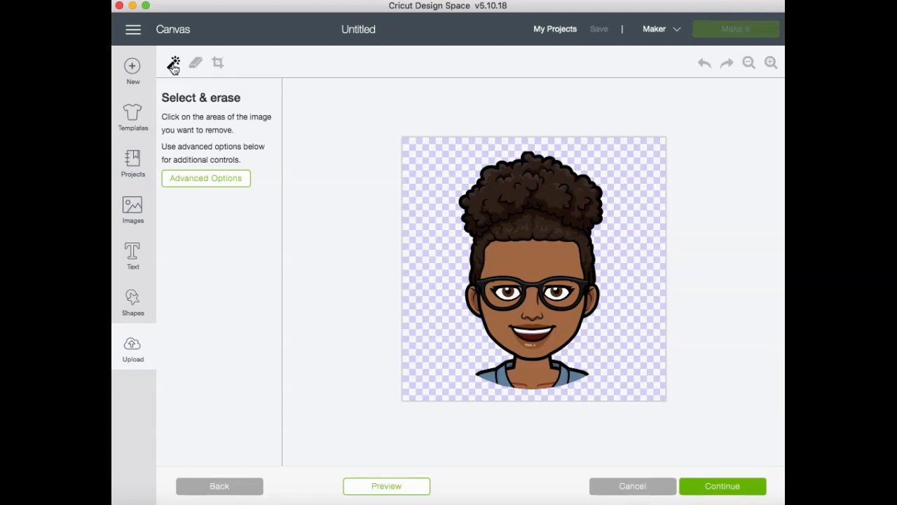
- Erase the brown skin from the forehead, face and neck and the blue jacket fill on one shoulder, undoing any accidental outline removal
{"action": "left_click", "coordinate": [531, 254]}
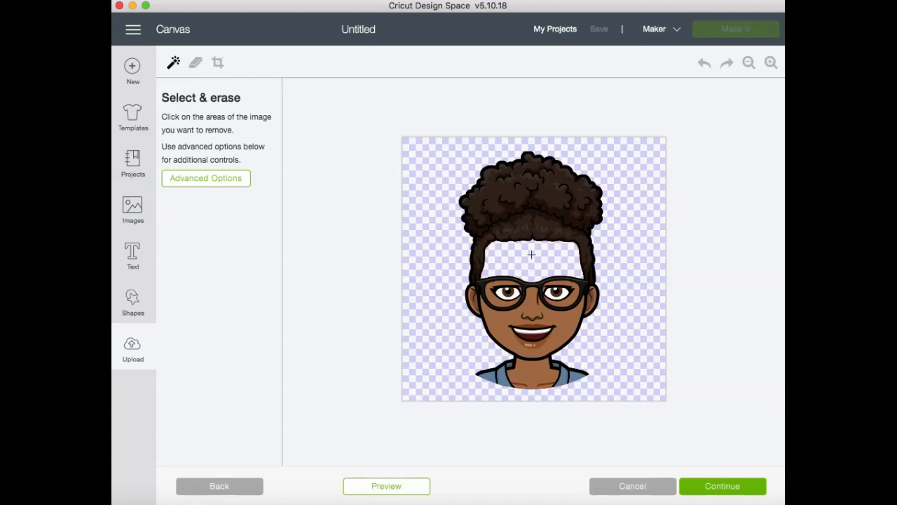
{"action": "left_click", "coordinate": [499, 300]}
{"action": "left_click", "coordinate": [572, 300]}
{"action": "left_click", "coordinate": [493, 317]}
{"action": "left_click", "coordinate": [504, 375]}
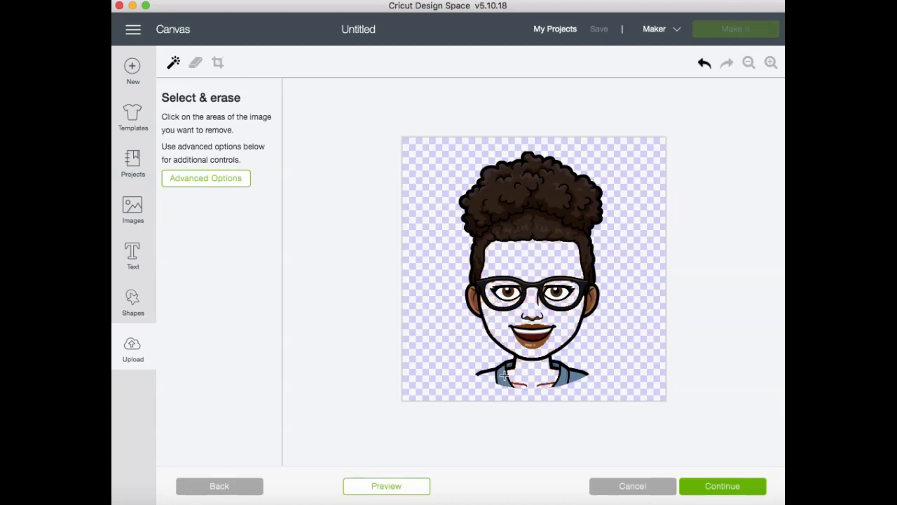
{"action": "left_click", "coordinate": [511, 366]}
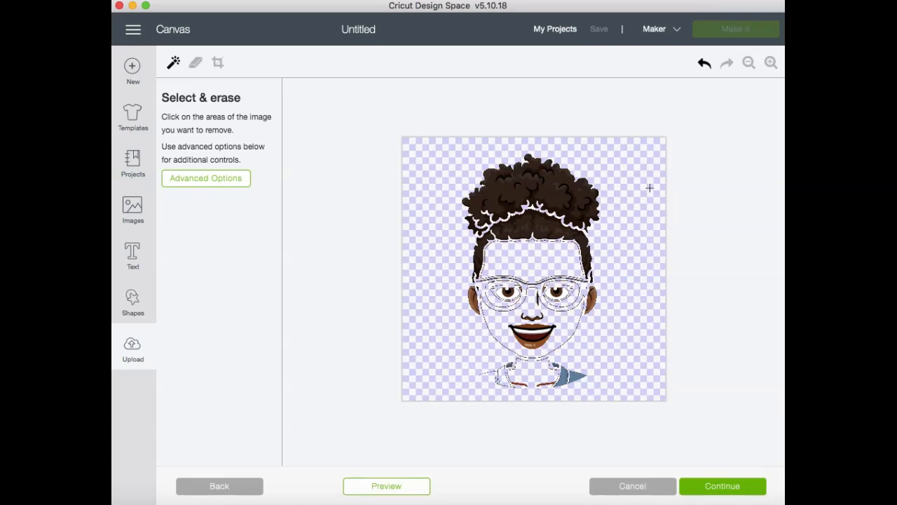
{"action": "left_click", "coordinate": [704, 64]}
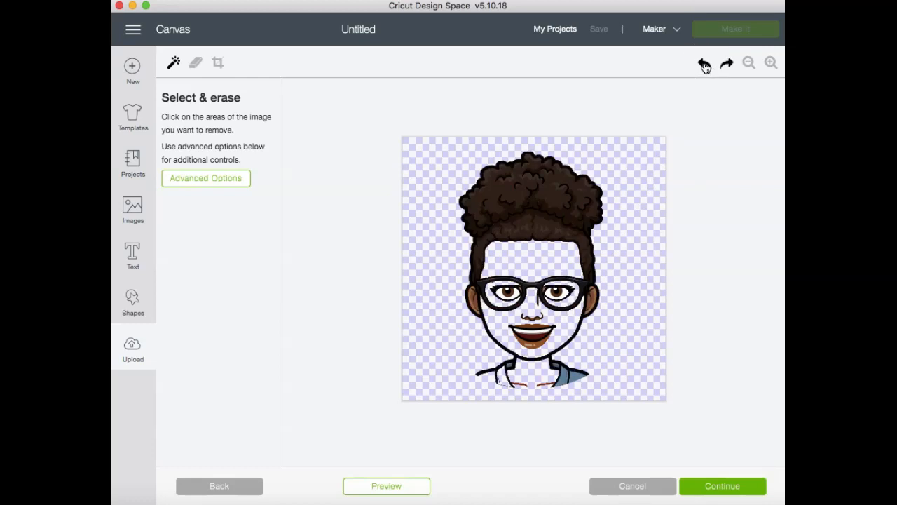
- Erase the main brown fill of the hair and the skin color inside both ears
{"action": "left_click", "coordinate": [770, 63]}
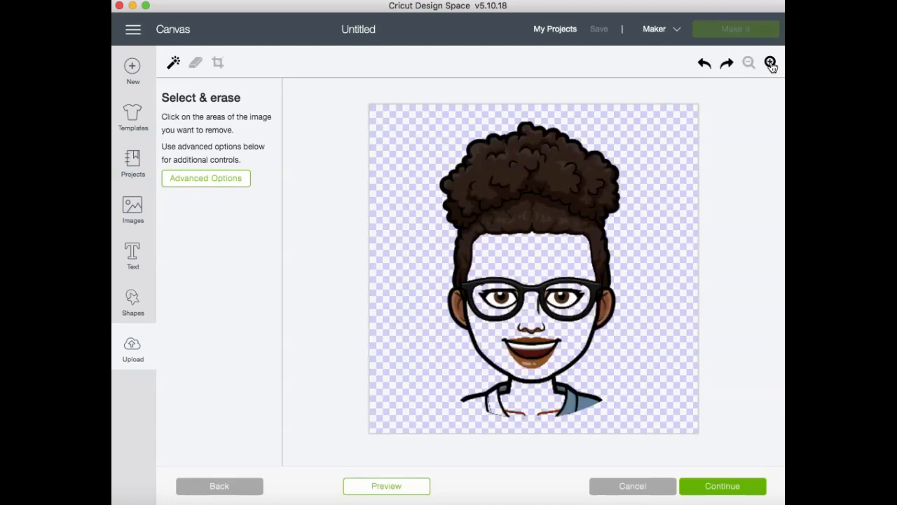
{"action": "left_click", "coordinate": [770, 63]}
{"action": "left_click", "coordinate": [771, 63]}
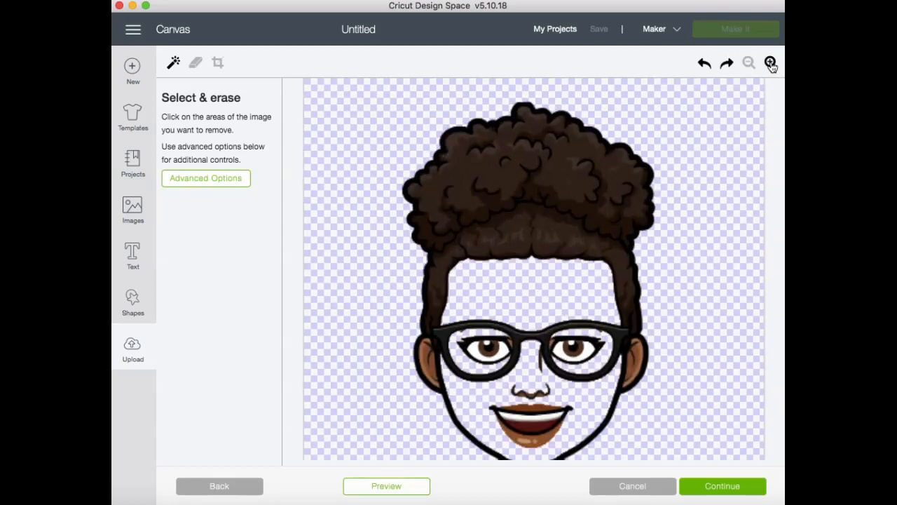
{"action": "left_click", "coordinate": [548, 219]}
{"action": "left_click", "coordinate": [631, 362]}
{"action": "left_click", "coordinate": [432, 363]}
{"action": "left_click", "coordinate": [444, 254]}
{"action": "left_click", "coordinate": [456, 186]}
{"action": "left_click", "coordinate": [460, 142]}
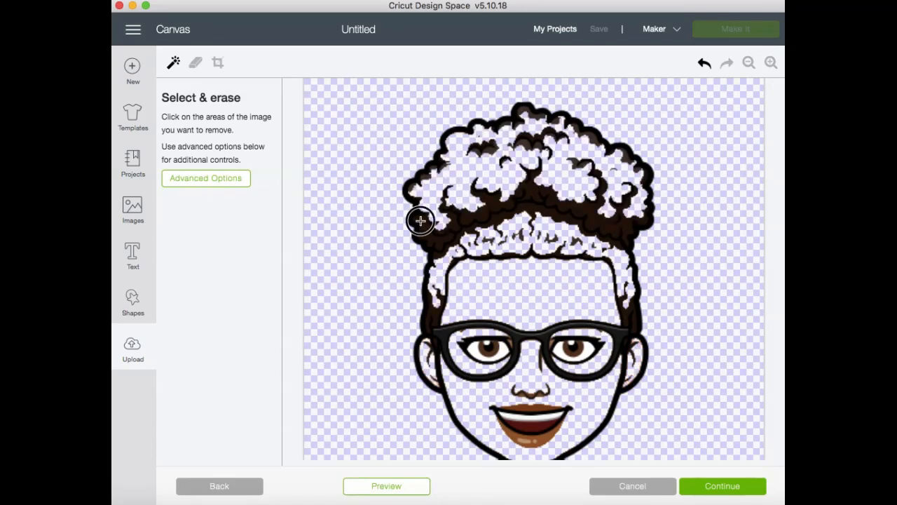
- Erase the remaining dark brown patches between the hair curls and in both sideburns, keeping the black outlines
{"action": "left_click", "coordinate": [421, 223]}
{"action": "left_click", "coordinate": [476, 214]}
{"action": "left_click", "coordinate": [526, 142]}
{"action": "left_click", "coordinate": [505, 125]}
{"action": "left_click", "coordinate": [534, 112]}
{"action": "left_click", "coordinate": [558, 120]}
{"action": "left_click", "coordinate": [586, 134]}
{"action": "left_click", "coordinate": [626, 156]}
{"action": "left_click", "coordinate": [639, 171]}
{"action": "left_click", "coordinate": [580, 164]}
{"action": "left_click", "coordinate": [545, 145]}
{"action": "left_click", "coordinate": [425, 174]}
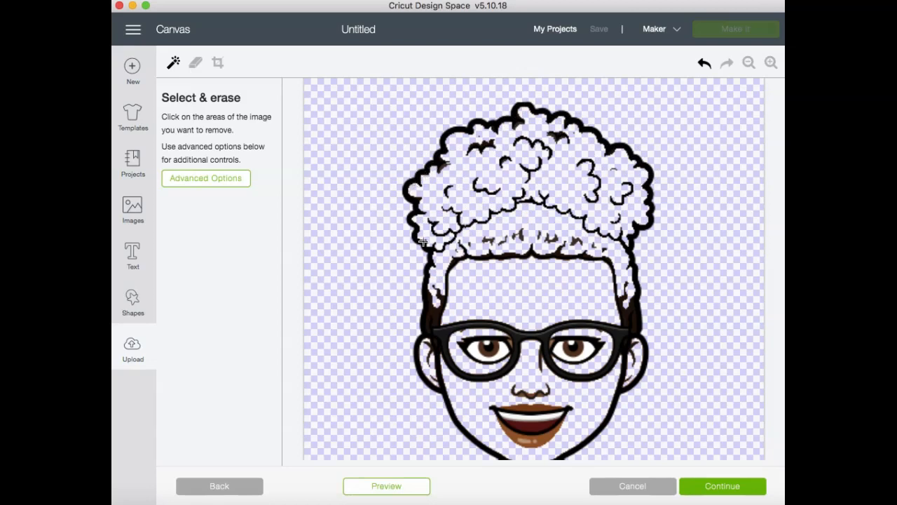
{"action": "left_click", "coordinate": [435, 309]}
{"action": "left_click", "coordinate": [629, 308]}
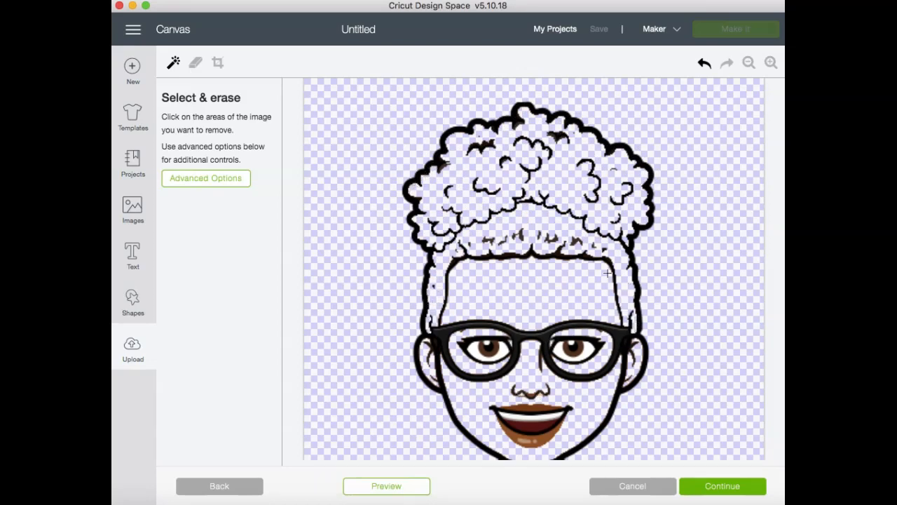
- Erase the blue fill from the remaining jacket shoulder and preview the cut image
{"action": "left_click", "coordinate": [748, 63]}
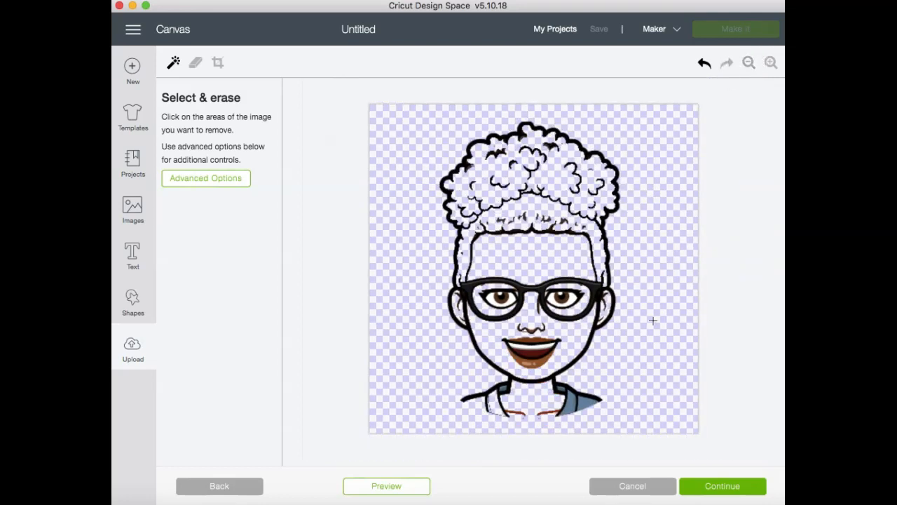
{"action": "left_click", "coordinate": [570, 404]}
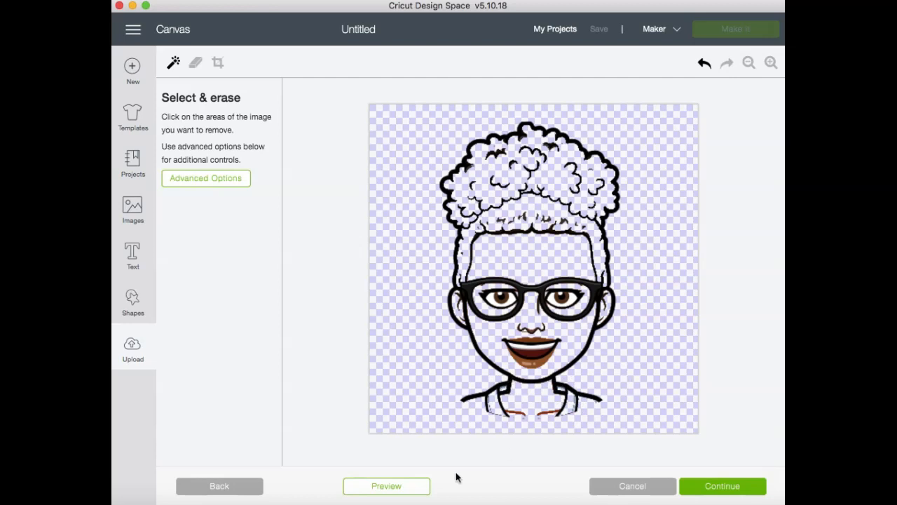
{"action": "left_click", "coordinate": [389, 487]}
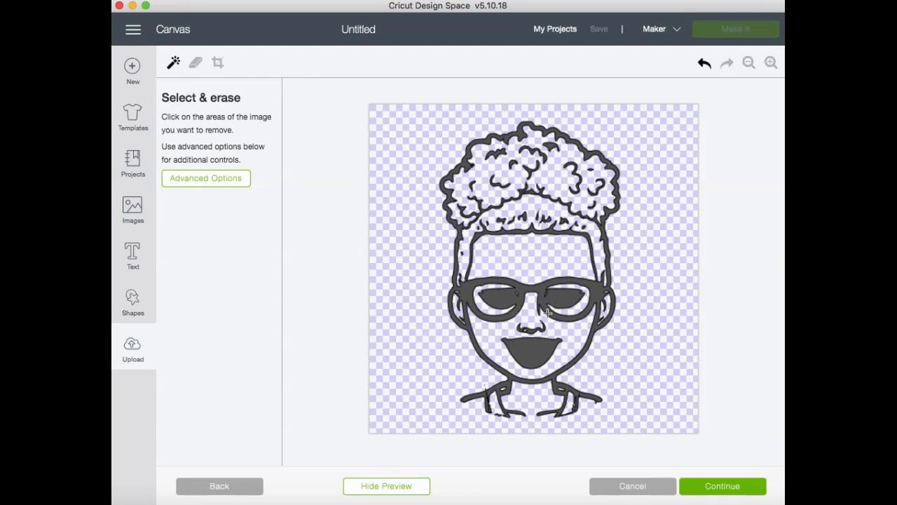
{"action": "left_click", "coordinate": [389, 489]}
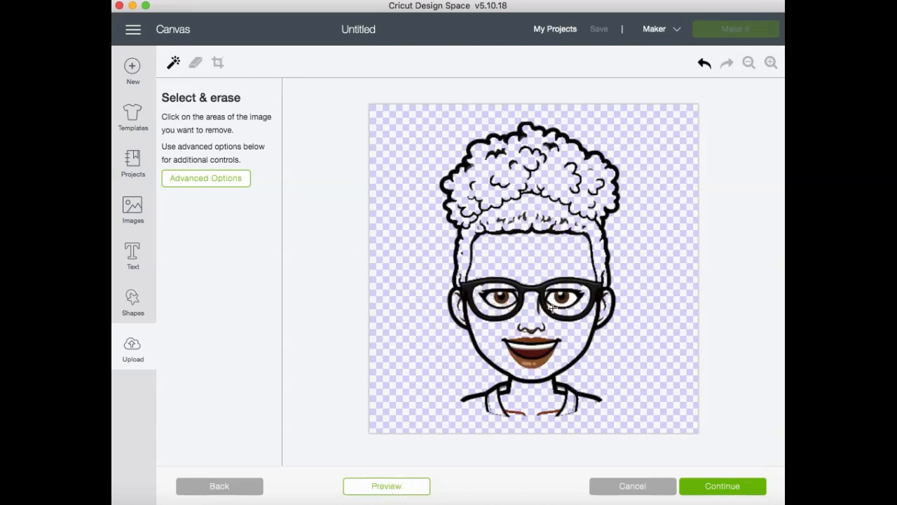
- Erase the dark red area inside the mouth and check the cut preview again
{"action": "left_click", "coordinate": [533, 353]}
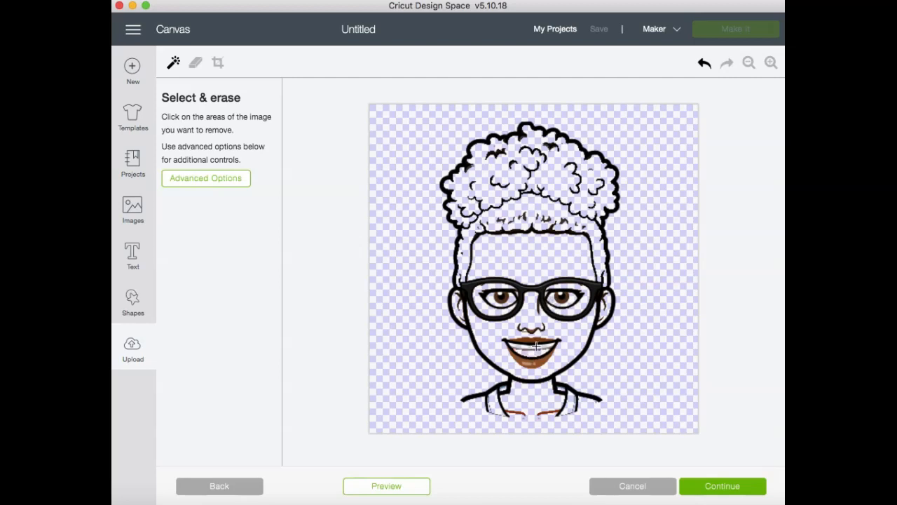
{"action": "left_click", "coordinate": [394, 486]}
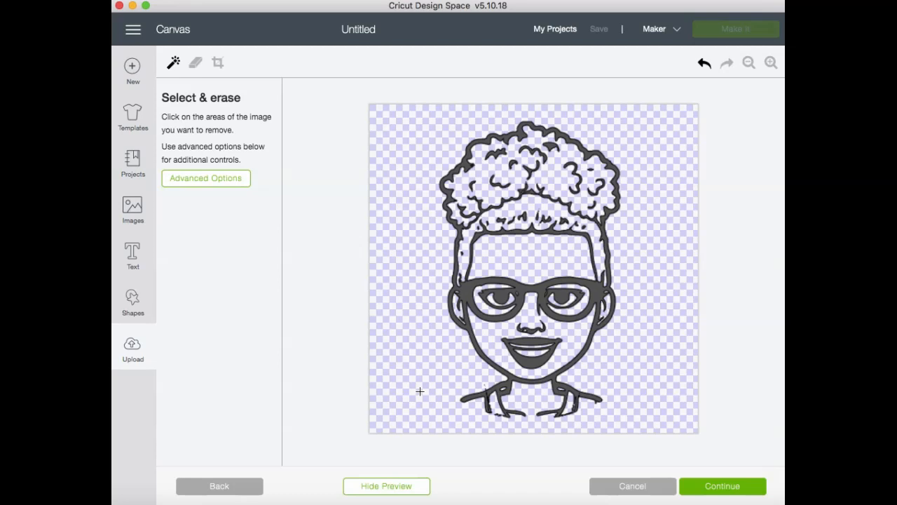
{"action": "left_click", "coordinate": [390, 488]}
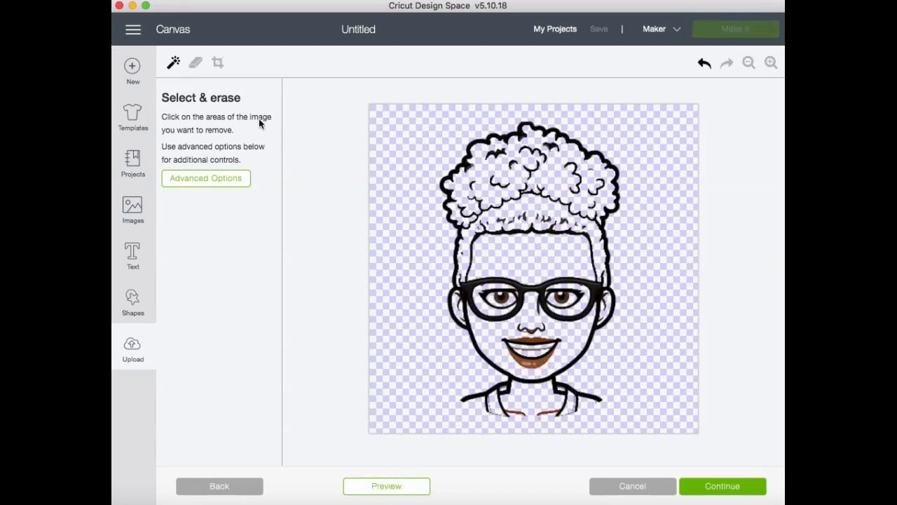
- Remove the stray edge marks along the bottom of the jacket with a smaller eraser, and preview the cleaned image
{"action": "left_click", "coordinate": [196, 64]}
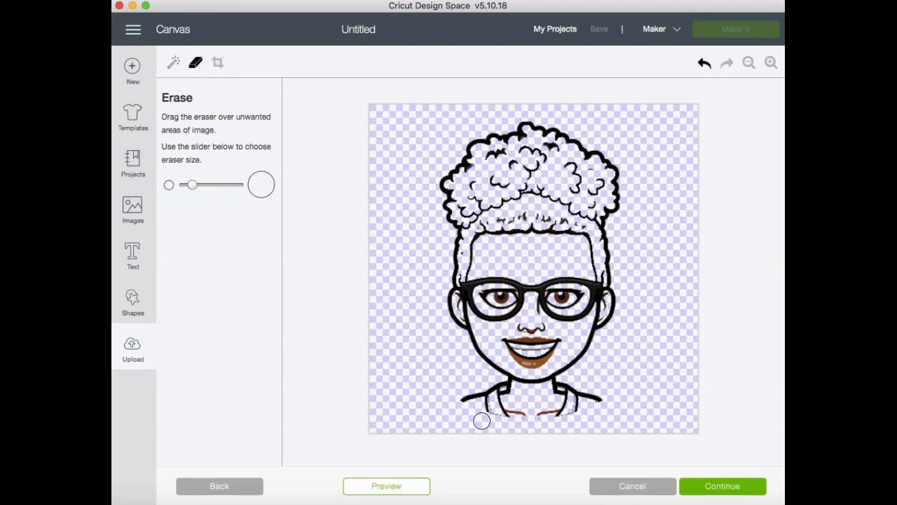
{"action": "left_click_drag", "start_coordinate": [192, 185], "coordinate": [185, 186]}
{"action": "mouse_move", "coordinate": [495, 414]}
{"action": "left_mouse_down"}
{"action": "mouse_move", "coordinate": [493, 402]}
{"action": "mouse_move", "coordinate": [499, 421]}
{"action": "left_mouse_up"}
{"action": "mouse_move", "coordinate": [562, 421]}
{"action": "left_mouse_down"}
{"action": "mouse_move", "coordinate": [569, 398]}
{"action": "mouse_move", "coordinate": [567, 426]}
{"action": "left_mouse_up"}
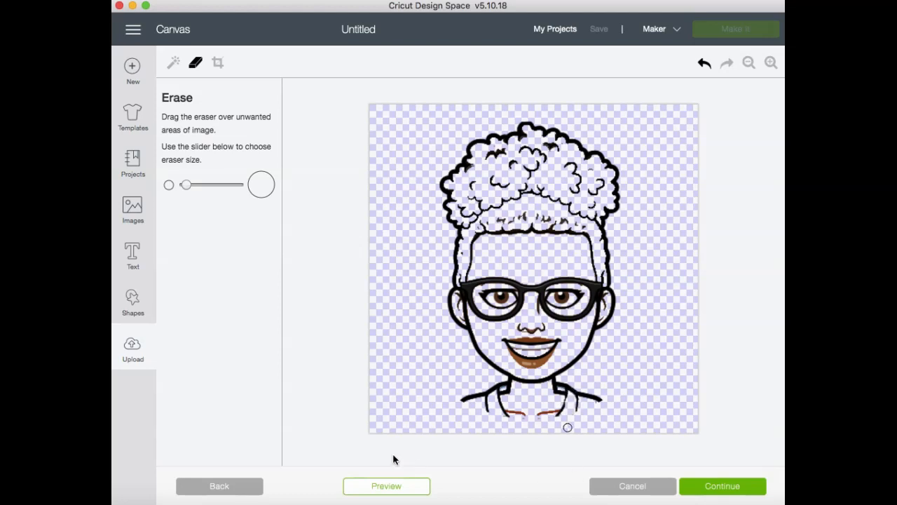
{"action": "left_click", "coordinate": [377, 489]}
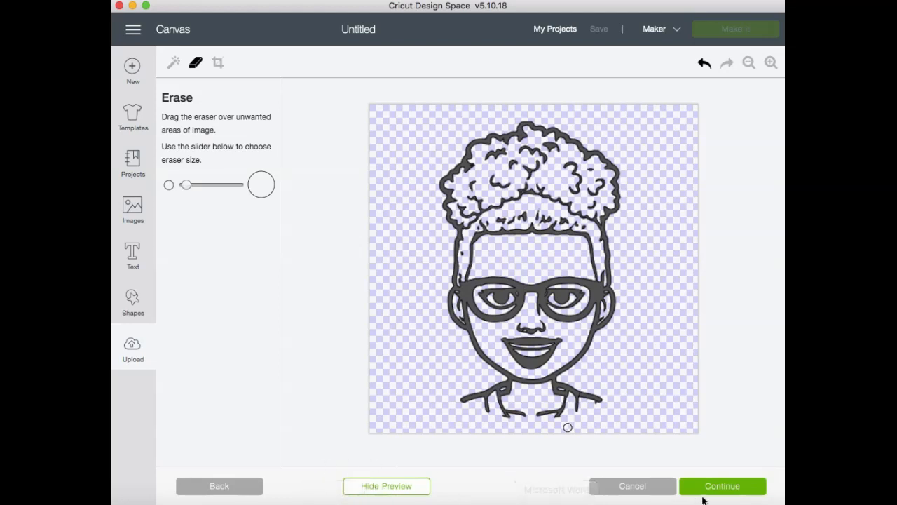
- Save the cleaned upload as a Cut image named Cricut and insert it onto the canvas
{"action": "left_click", "coordinate": [727, 489]}
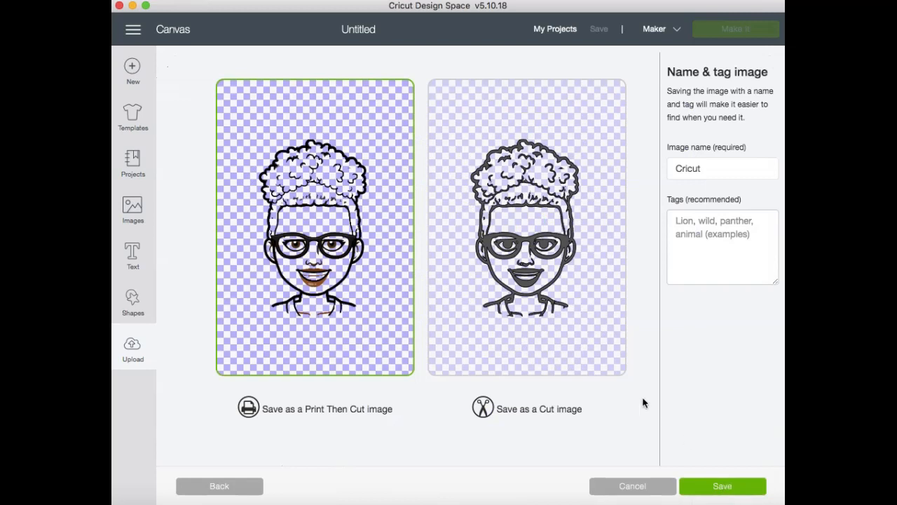
{"action": "left_click", "coordinate": [588, 328]}
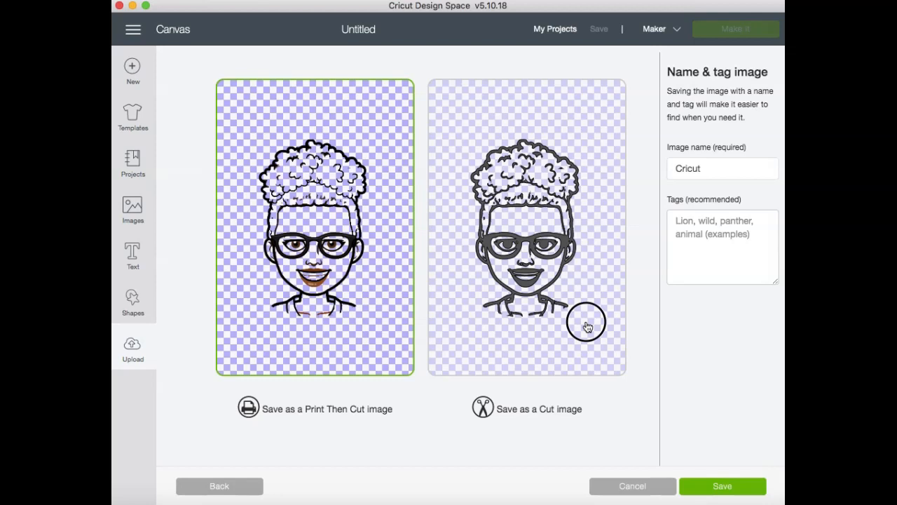
{"action": "left_click", "coordinate": [729, 493]}
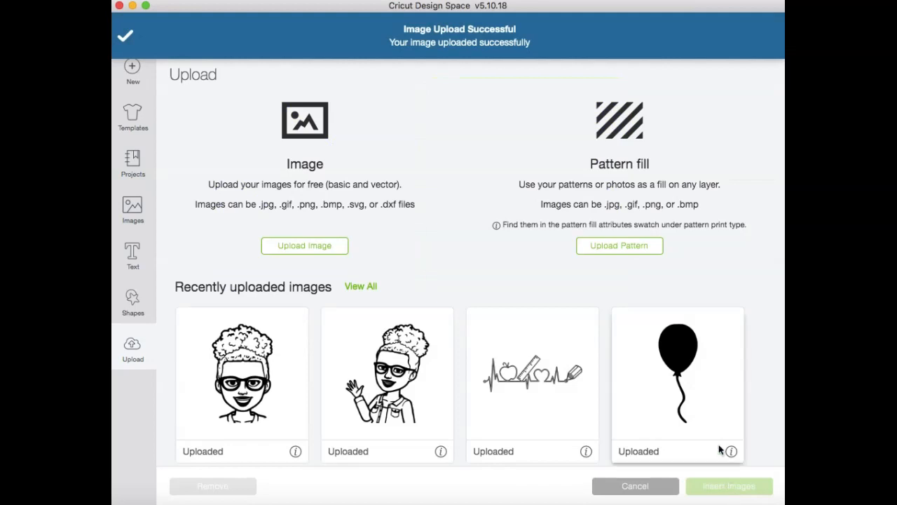
{"action": "left_click", "coordinate": [241, 394]}
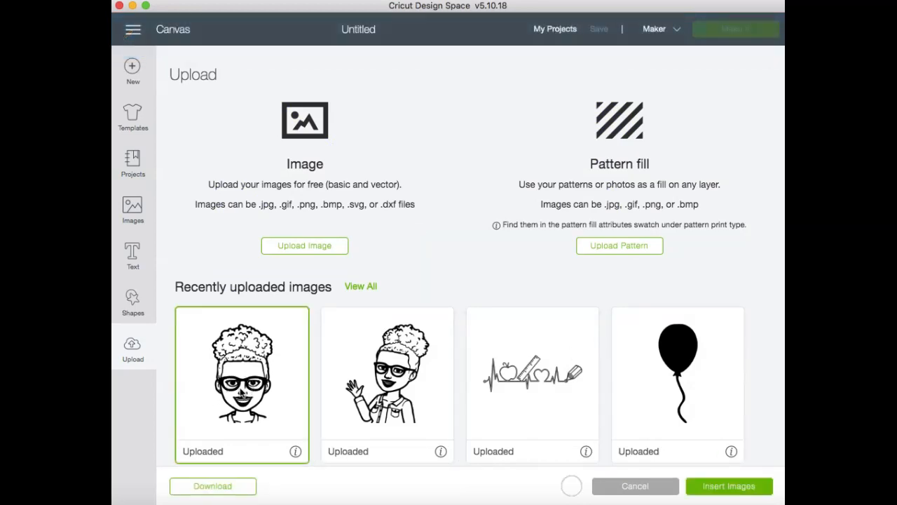
{"action": "left_click", "coordinate": [724, 487]}
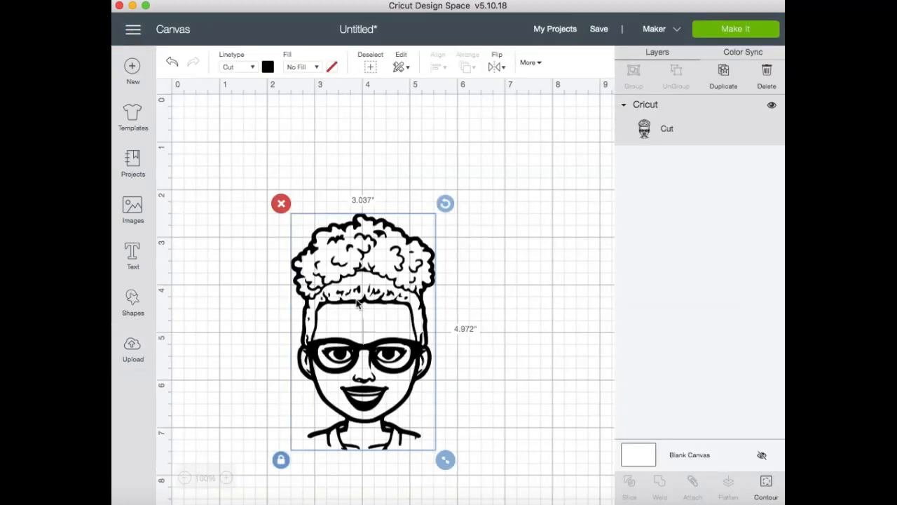
- Move the head image near the canvas's upper-left corner and enlarge it to about 4.1 by 6.7 inches
{"action": "left_click_drag", "start_coordinate": [344, 217], "coordinate": [263, 124]}
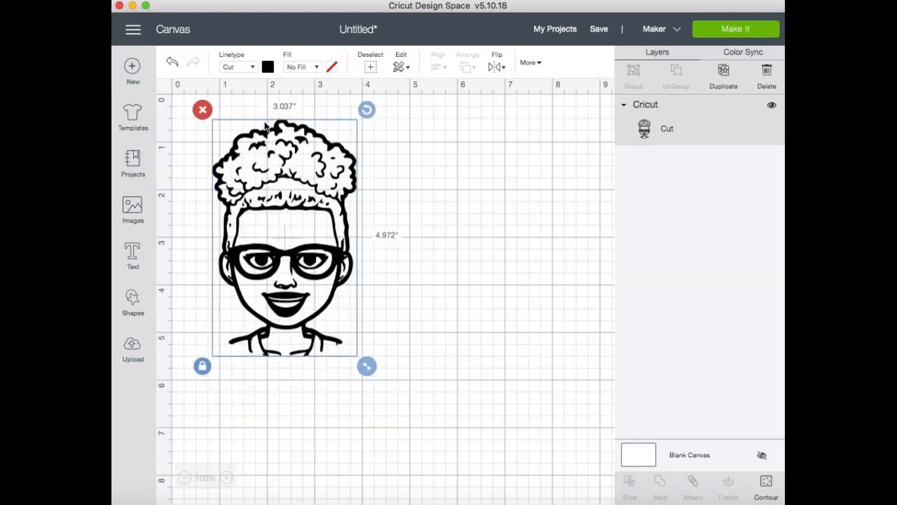
{"action": "left_click_drag", "start_coordinate": [366, 365], "coordinate": [463, 454]}
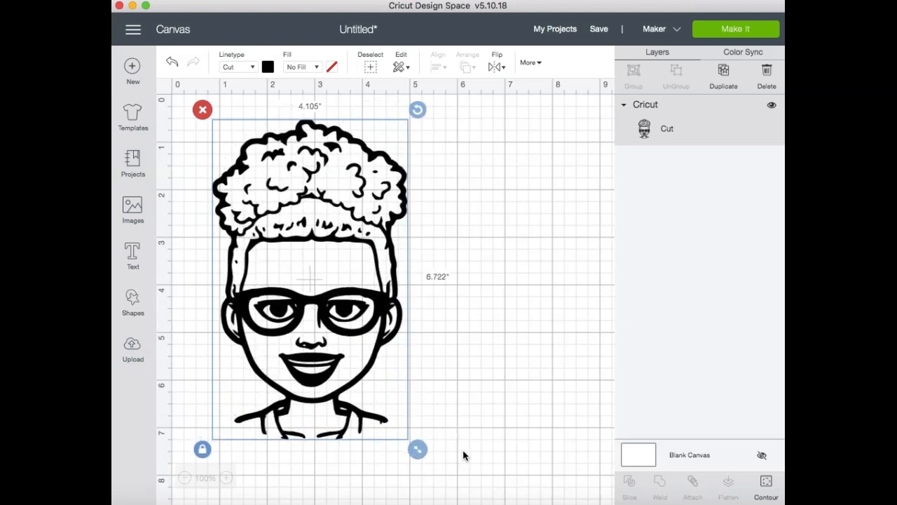
{"action": "left_click", "coordinate": [514, 355]}
{"action": "left_click_drag", "start_coordinate": [339, 373], "coordinate": [344, 373]}
{"action": "left_click", "coordinate": [519, 408]}
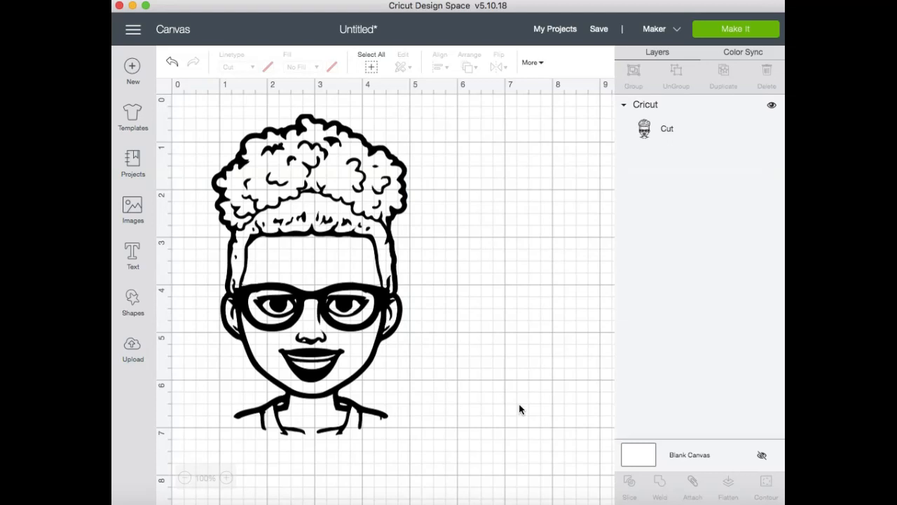
- Send the design to be made on one 12 x 12 inch mat and set the material to Vinyl
{"action": "left_click", "coordinate": [744, 36]}
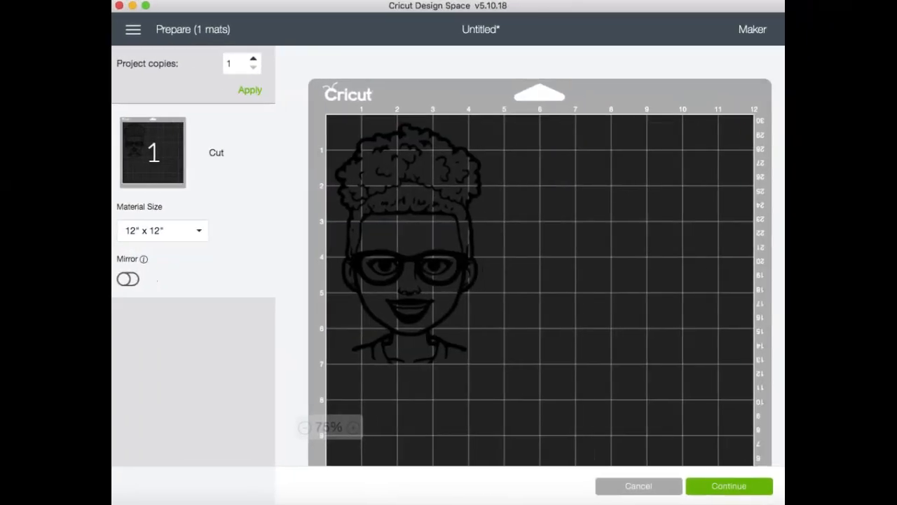
{"action": "left_click", "coordinate": [729, 486]}
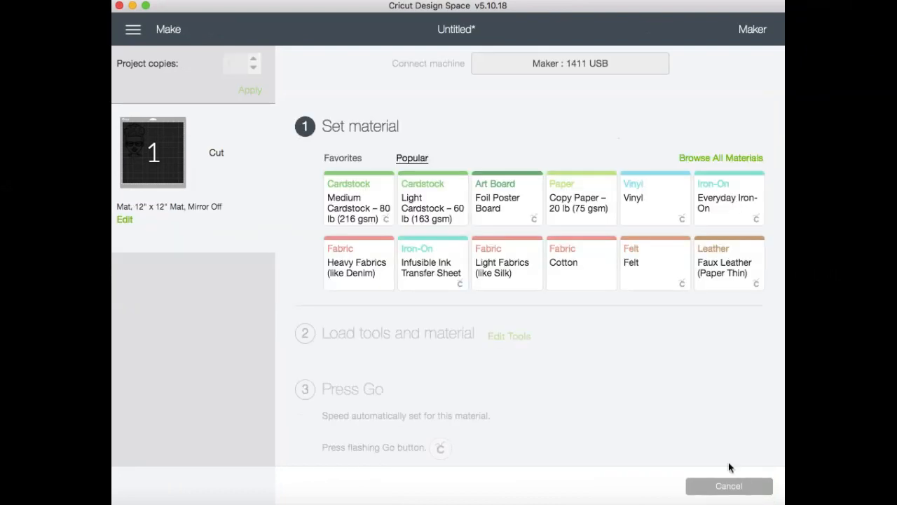
{"action": "left_click", "coordinate": [659, 199]}
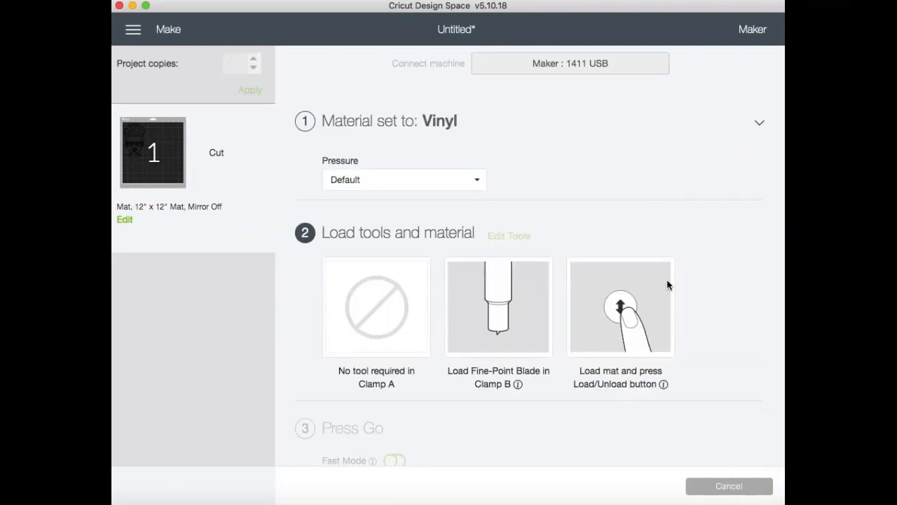